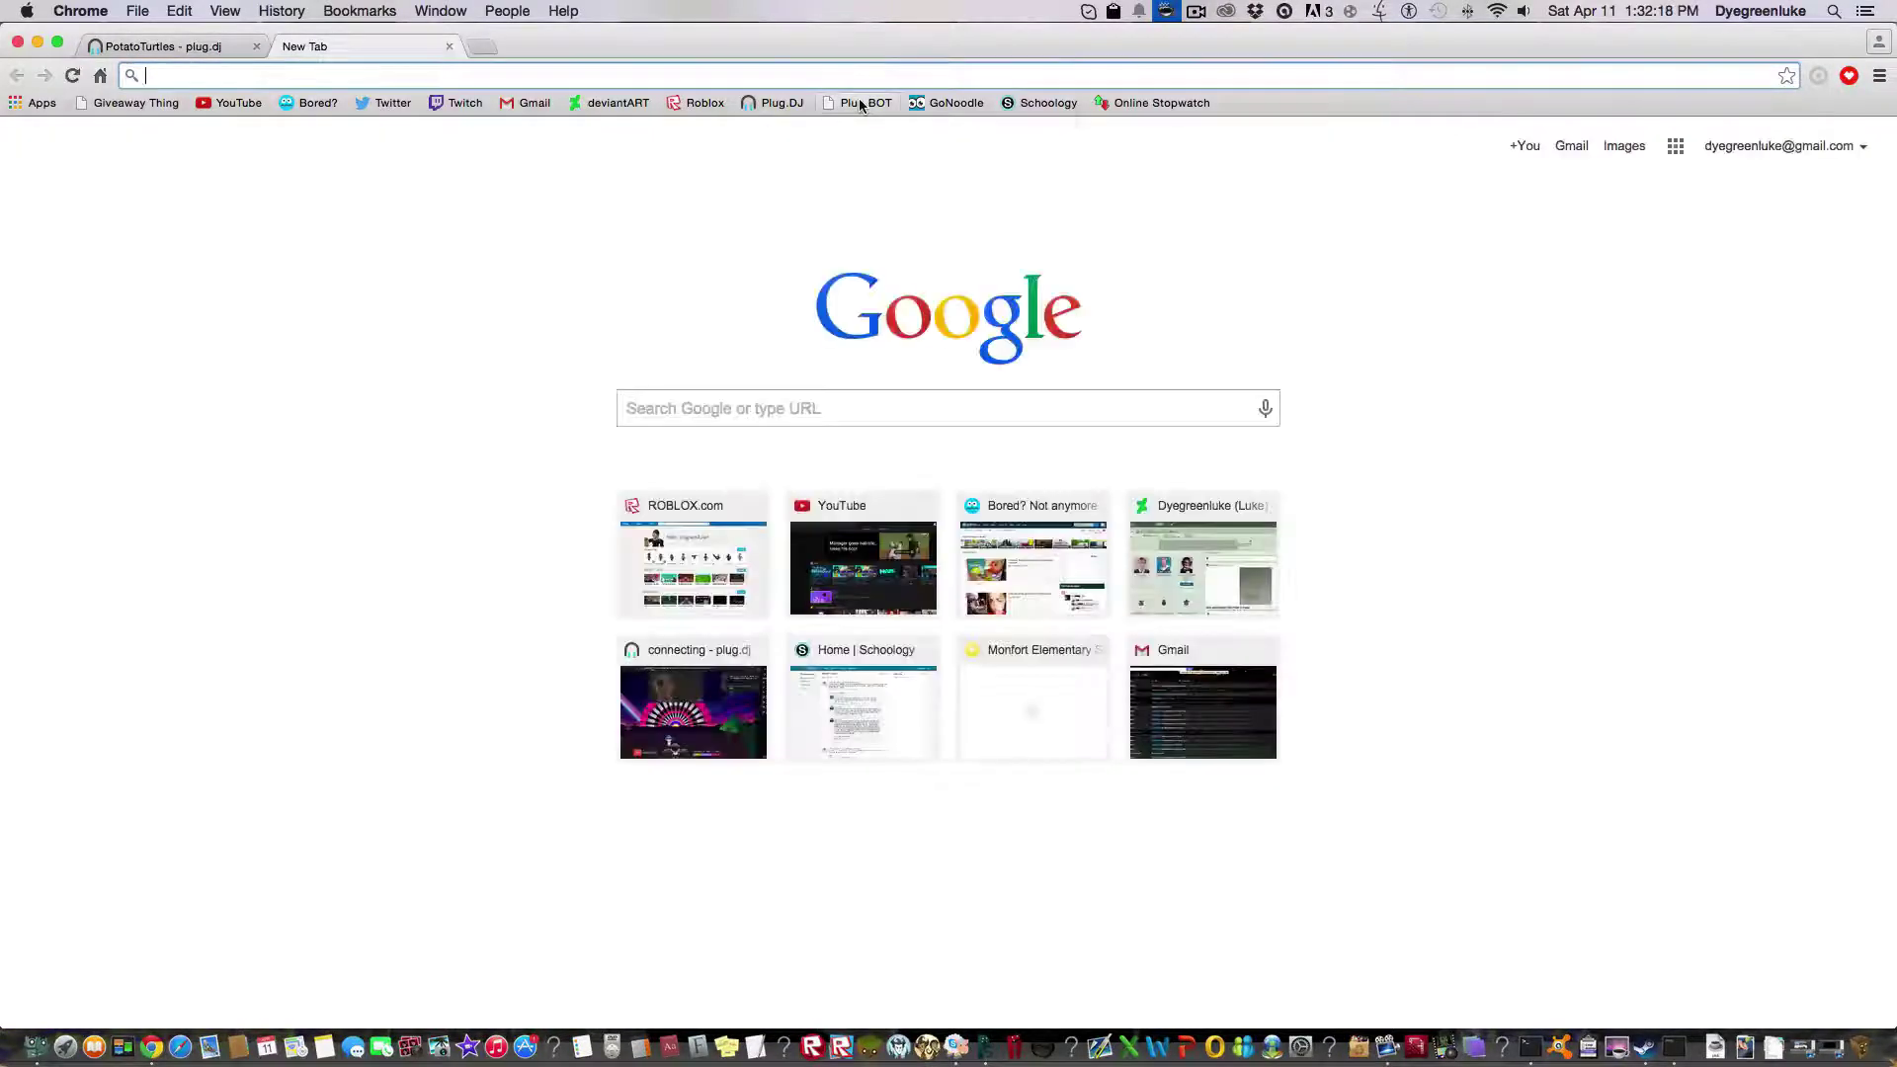
- Open Edit on the Plug.BOT bookmark and review its name and javascript getScript URL
right_click(862, 105)
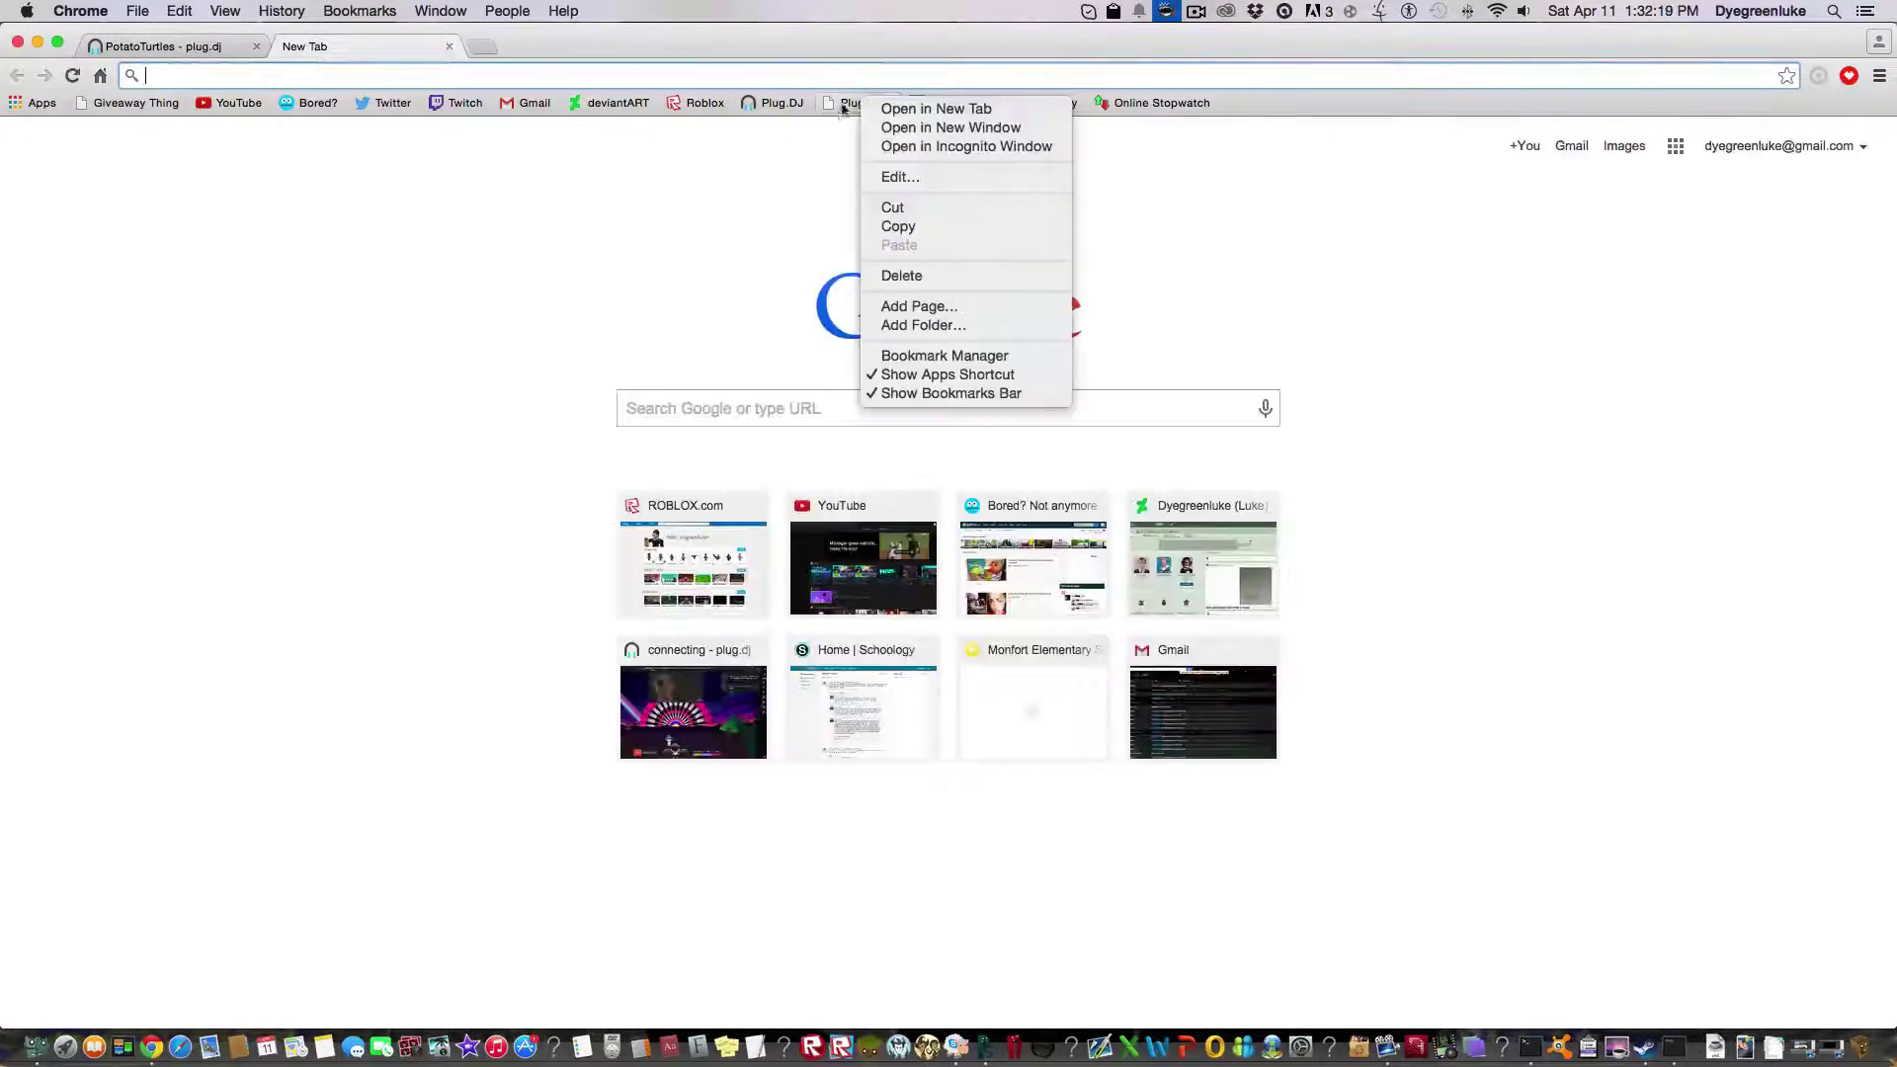
left_click(917, 180)
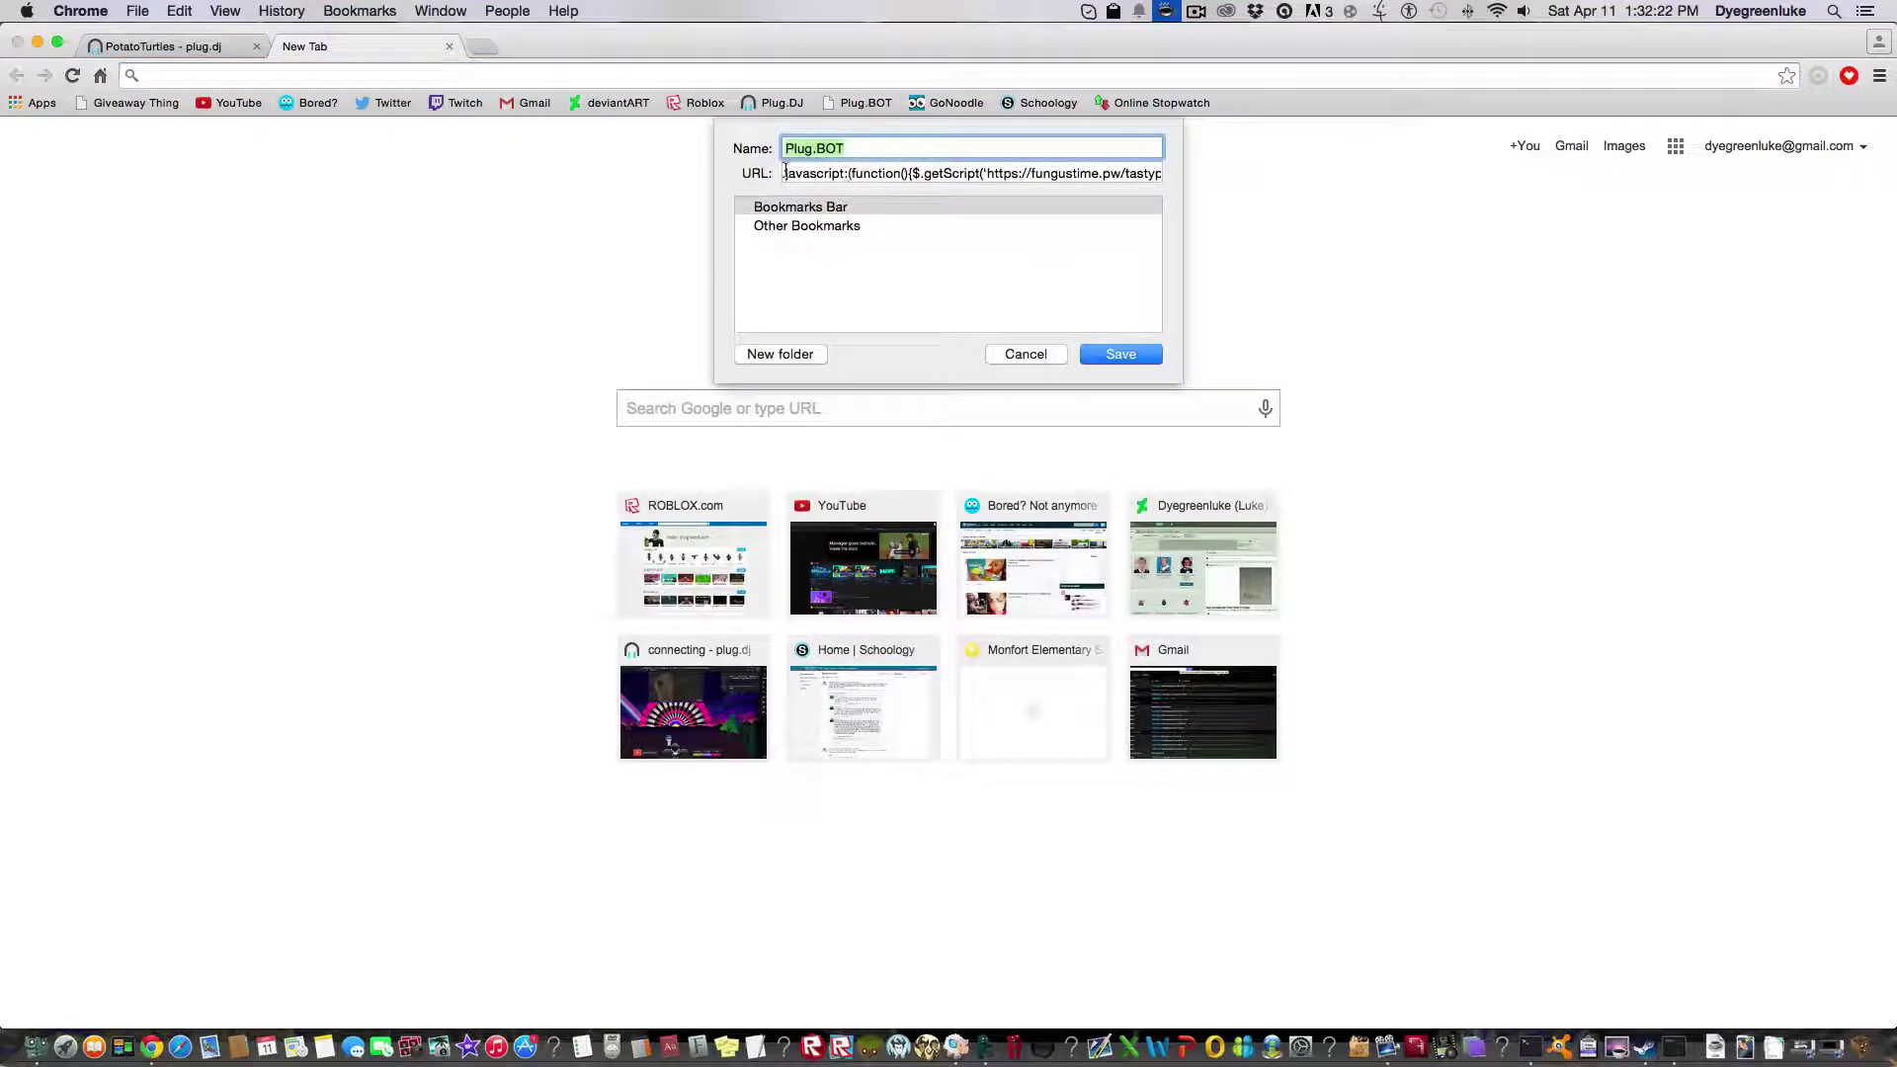
left_click_drag(784, 172, 1398, 168)
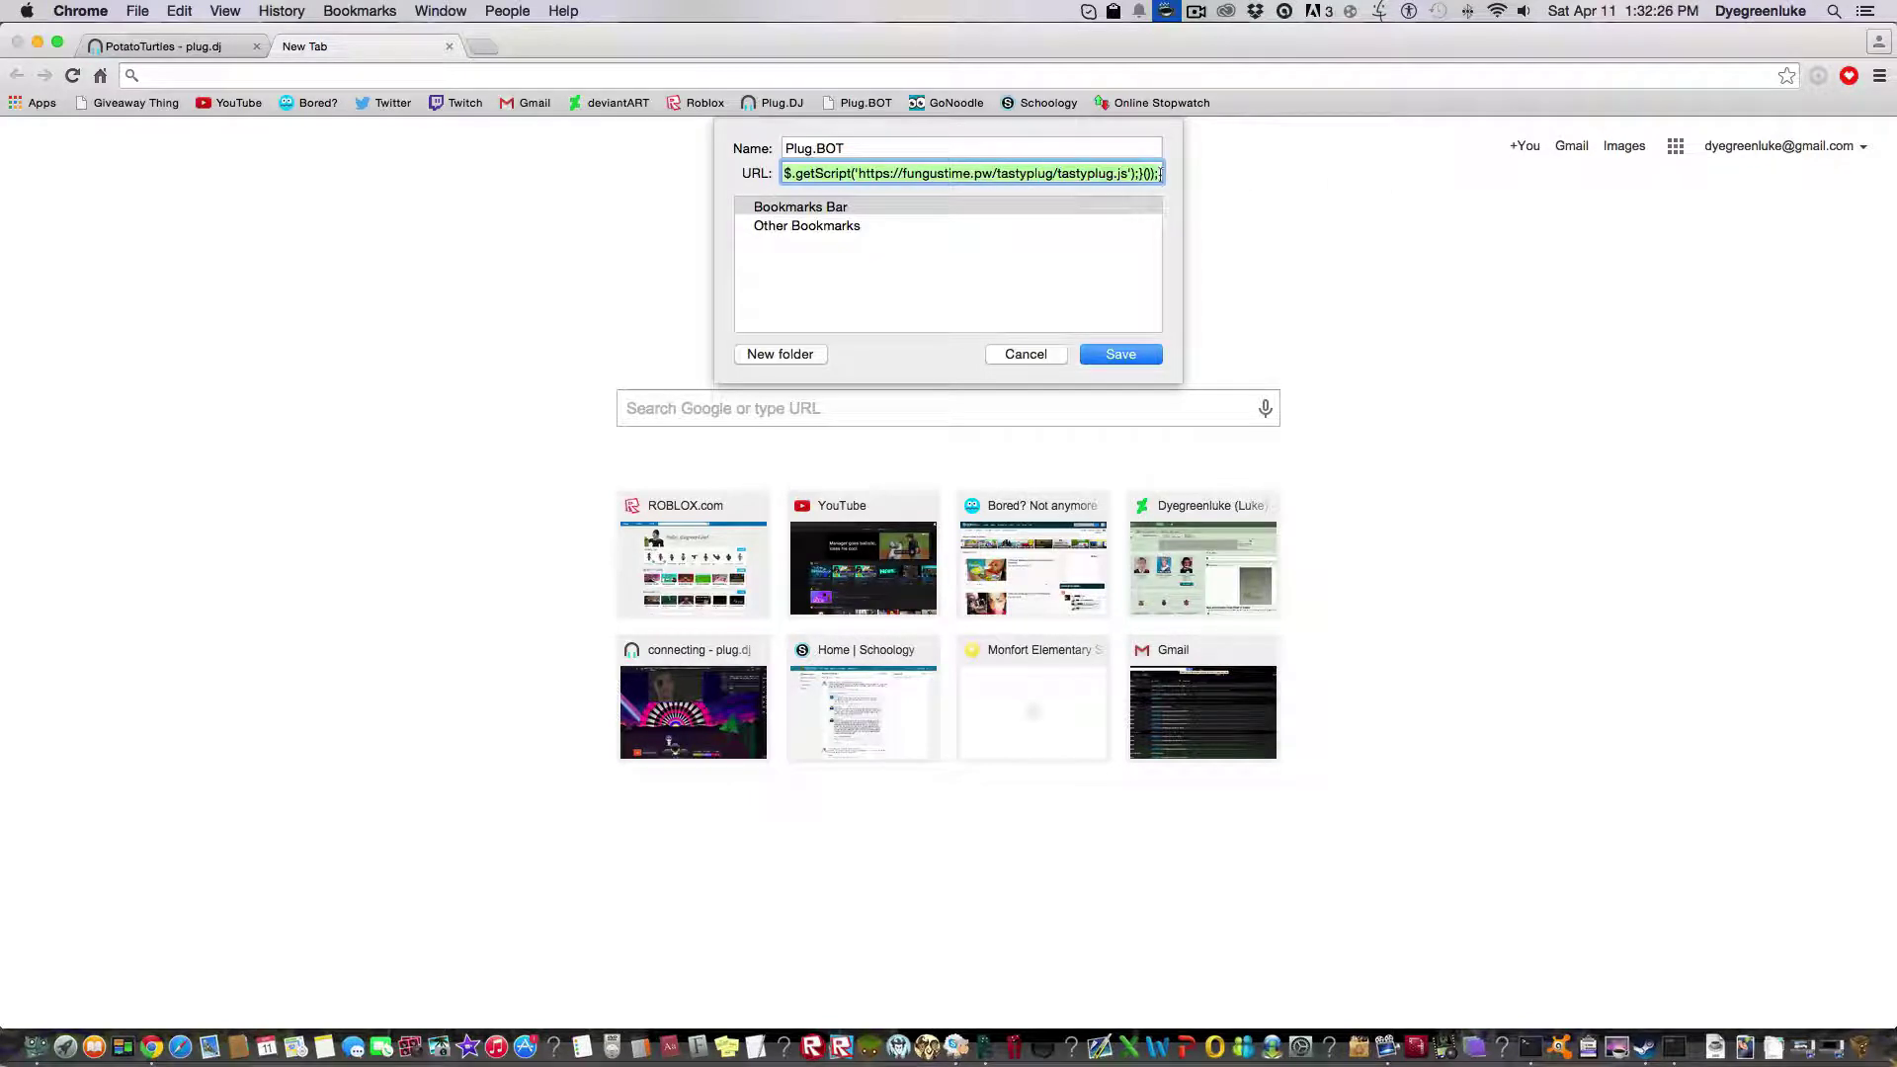
left_click(931, 147)
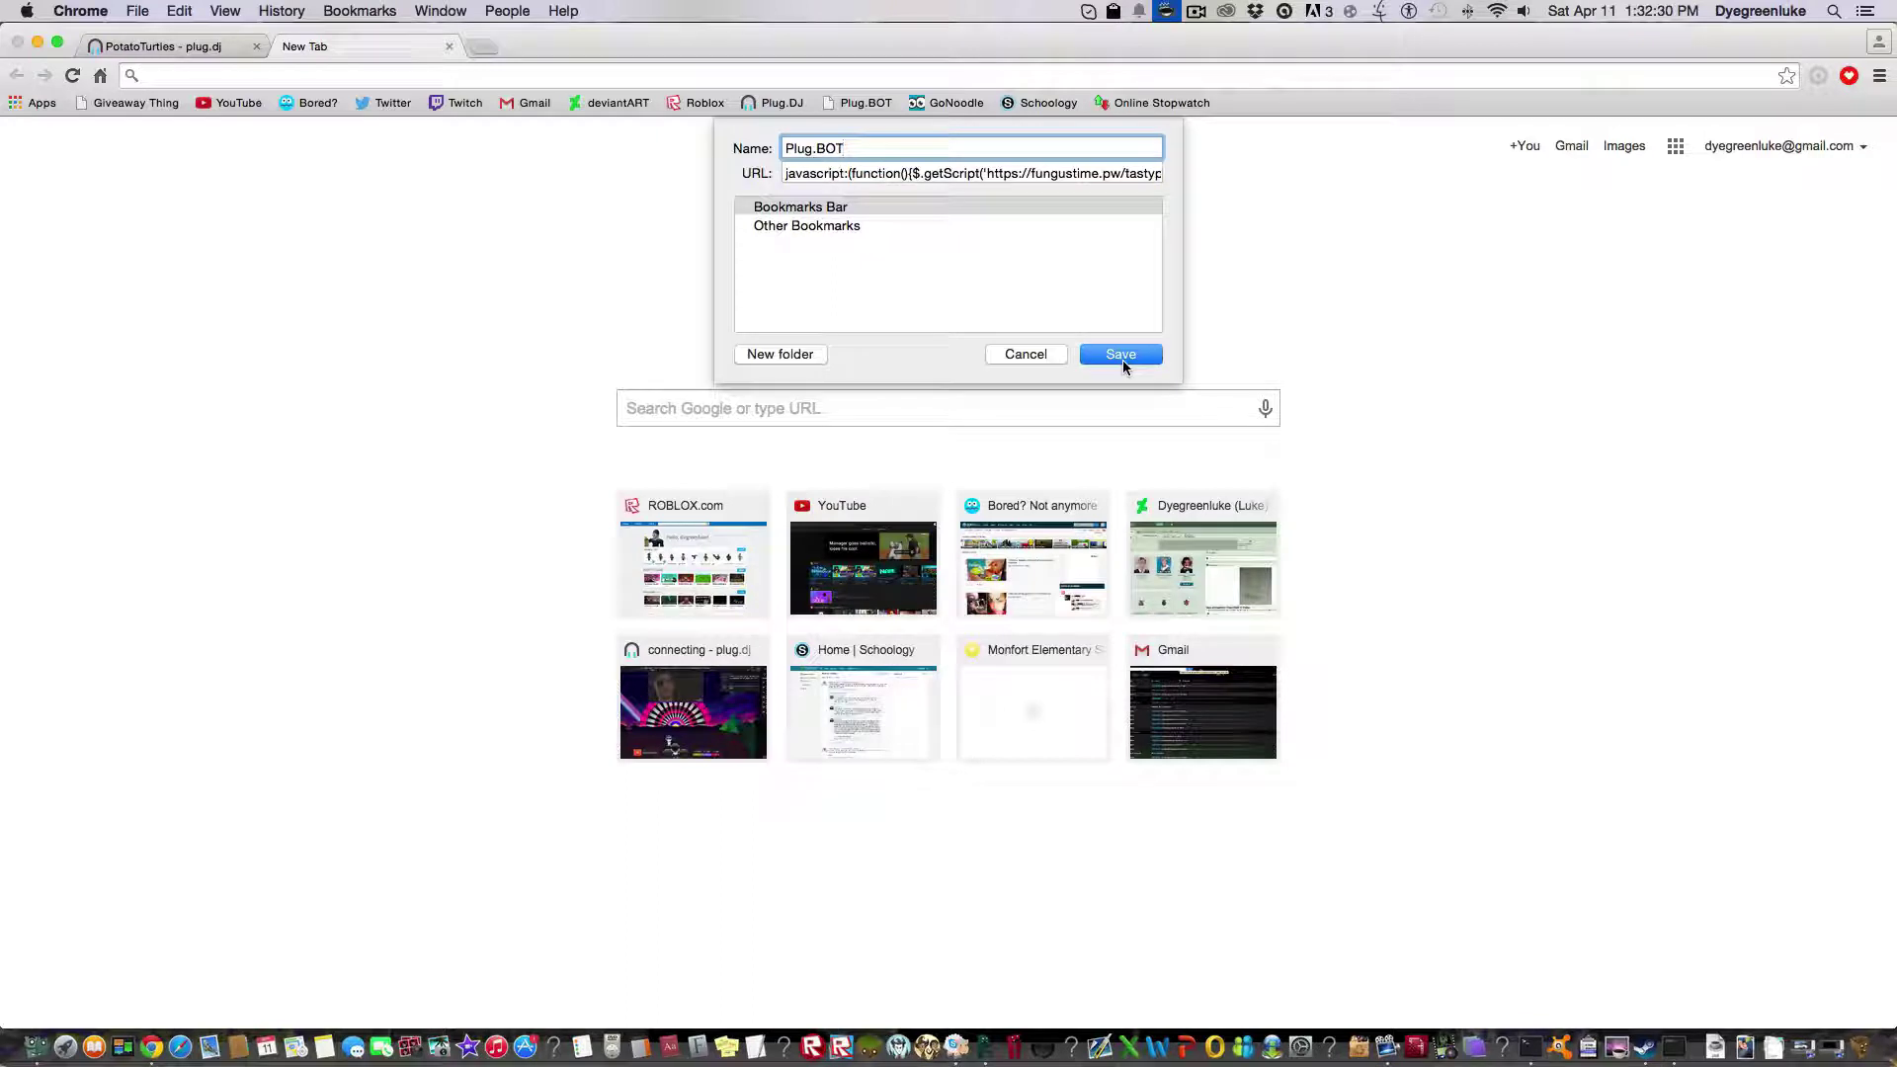
- Save the Plug.BOT bookmark edits and close the Edit Bookmark dialog
left_click(1121, 355)
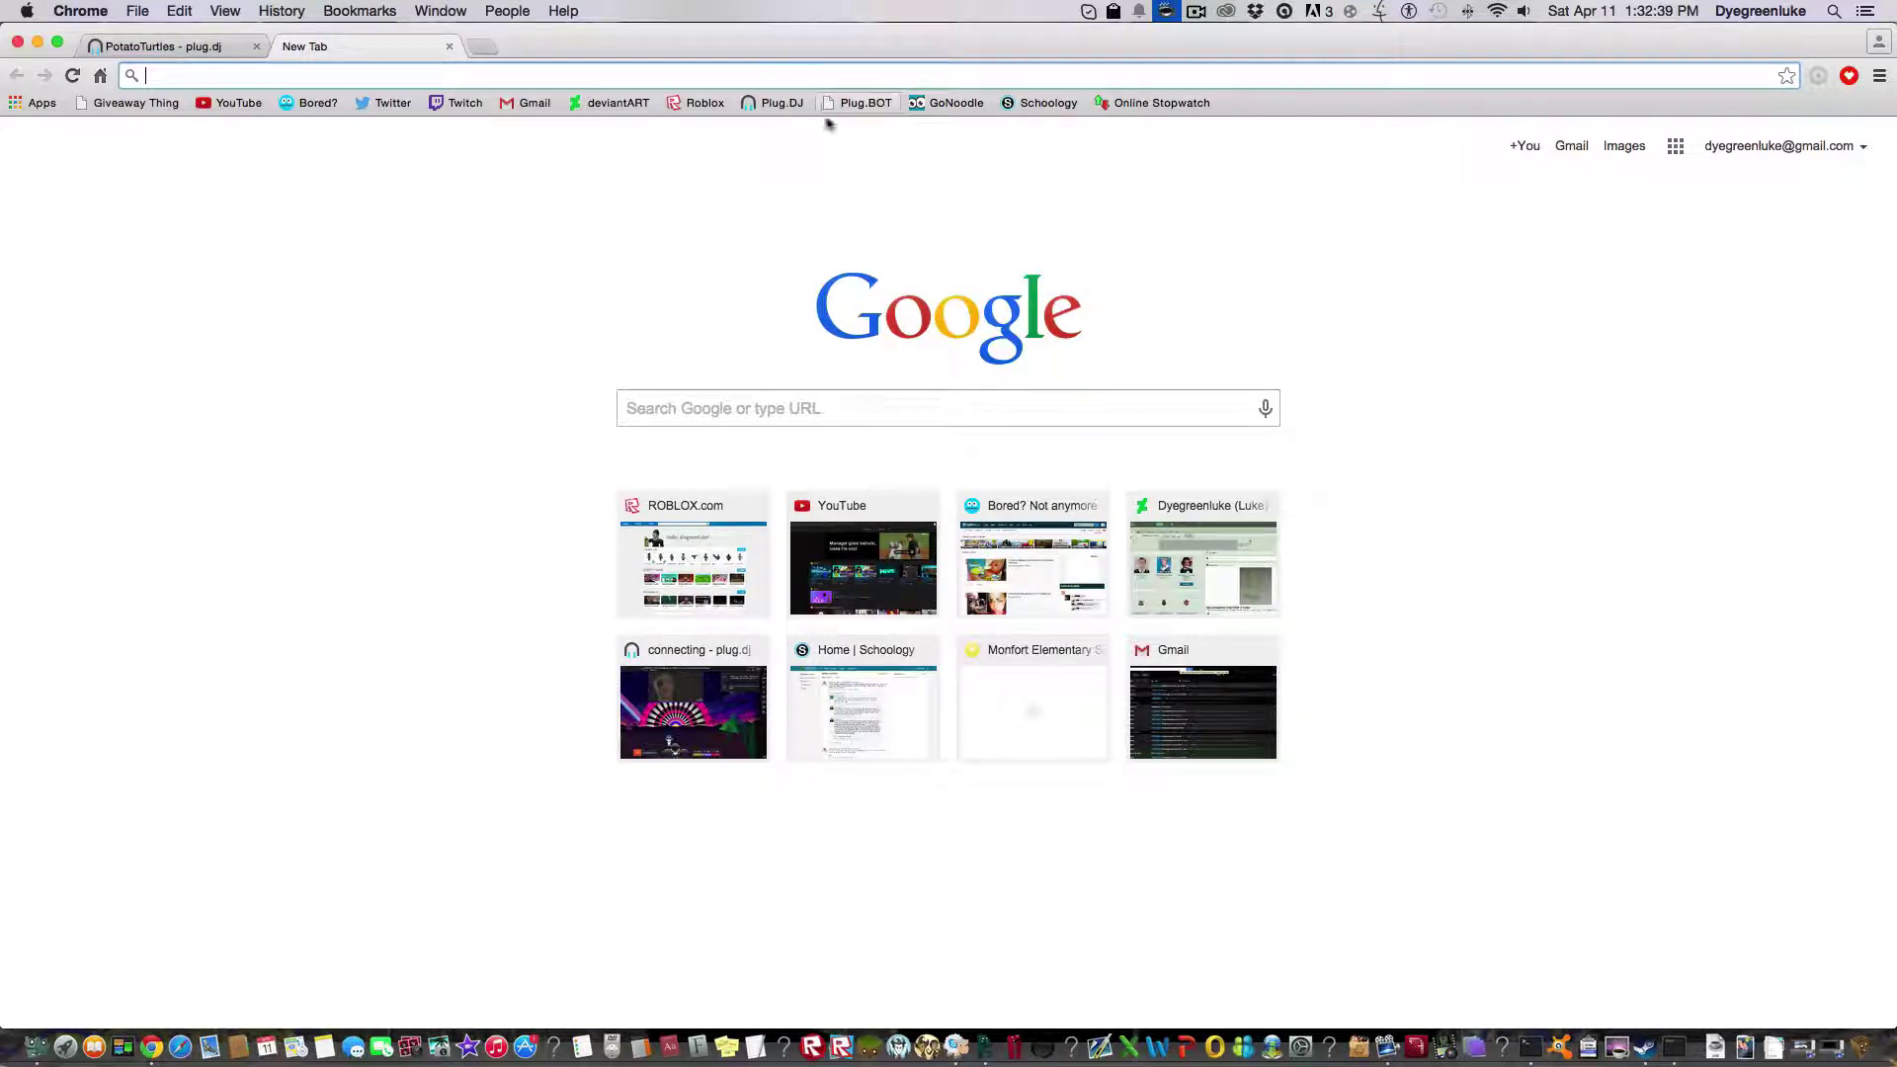
- Close the New Tab to return to the PotatoTurtles plug.dj room
left_click(449, 46)
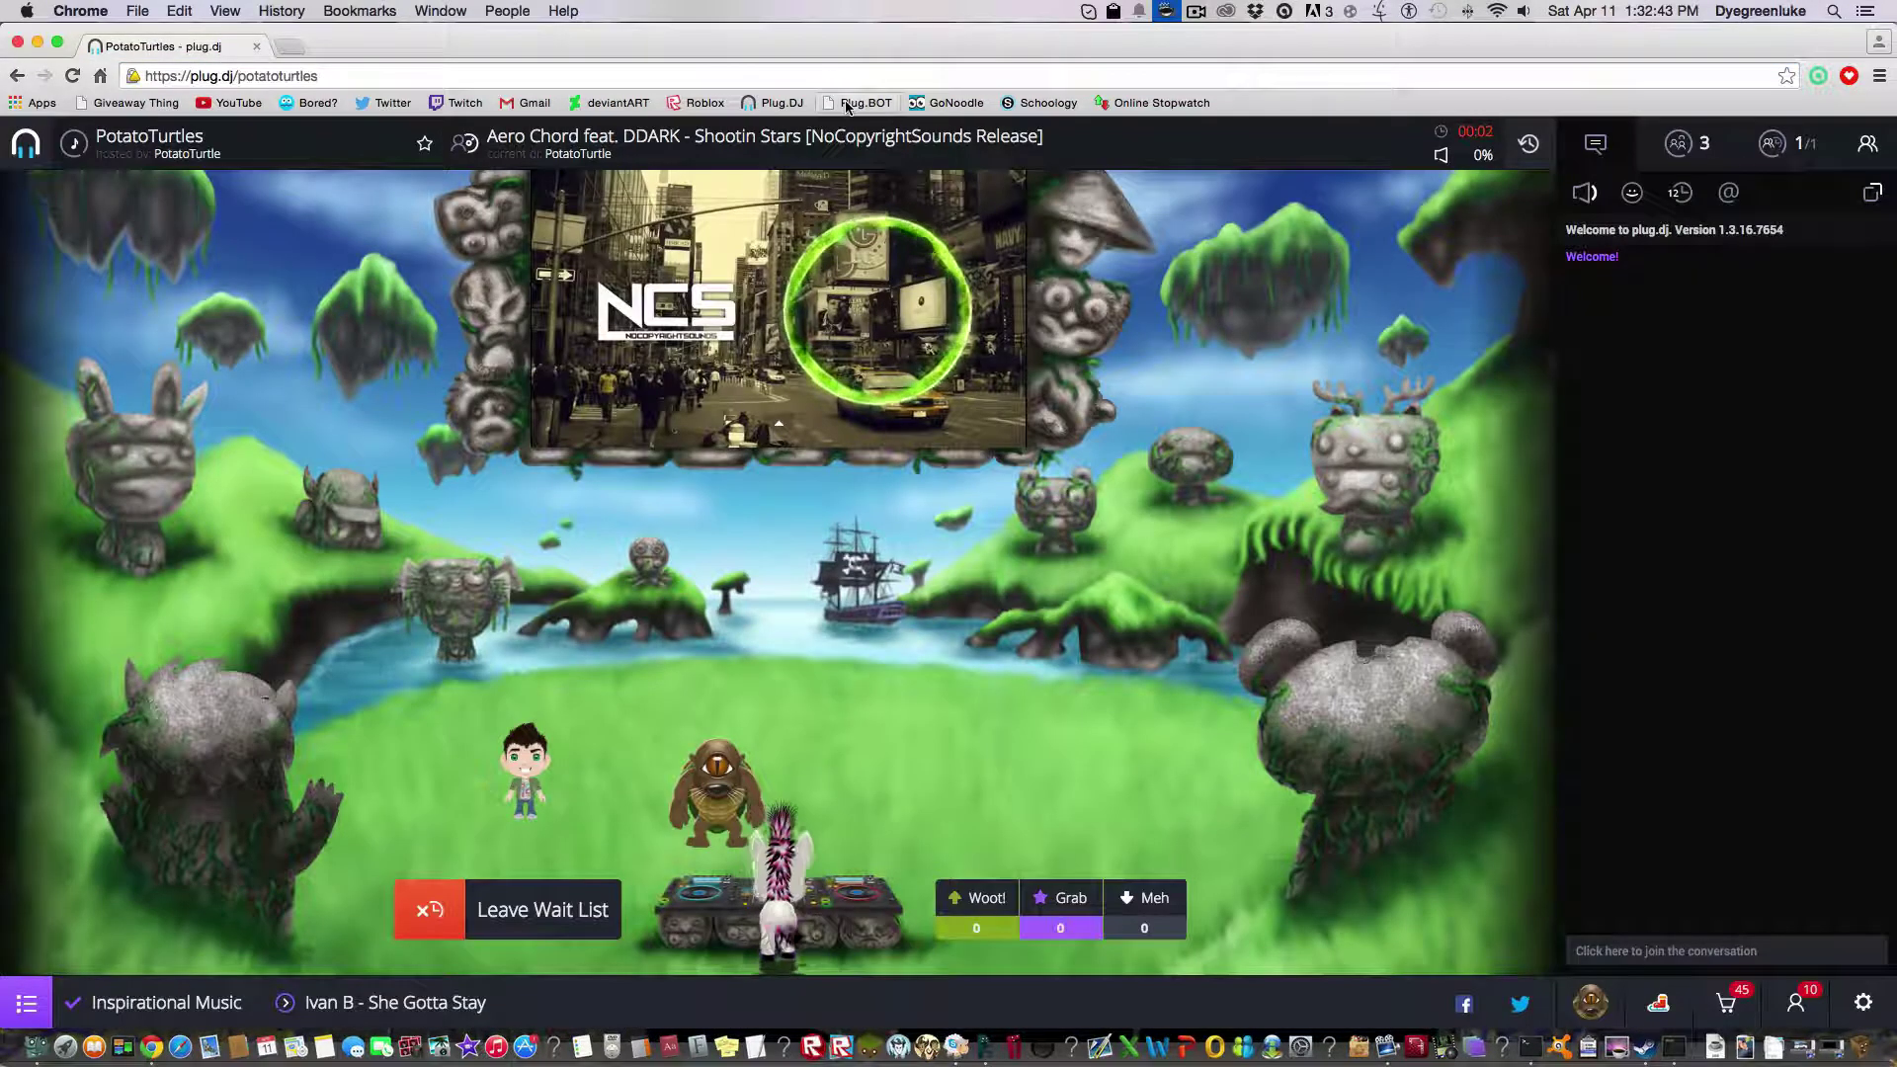